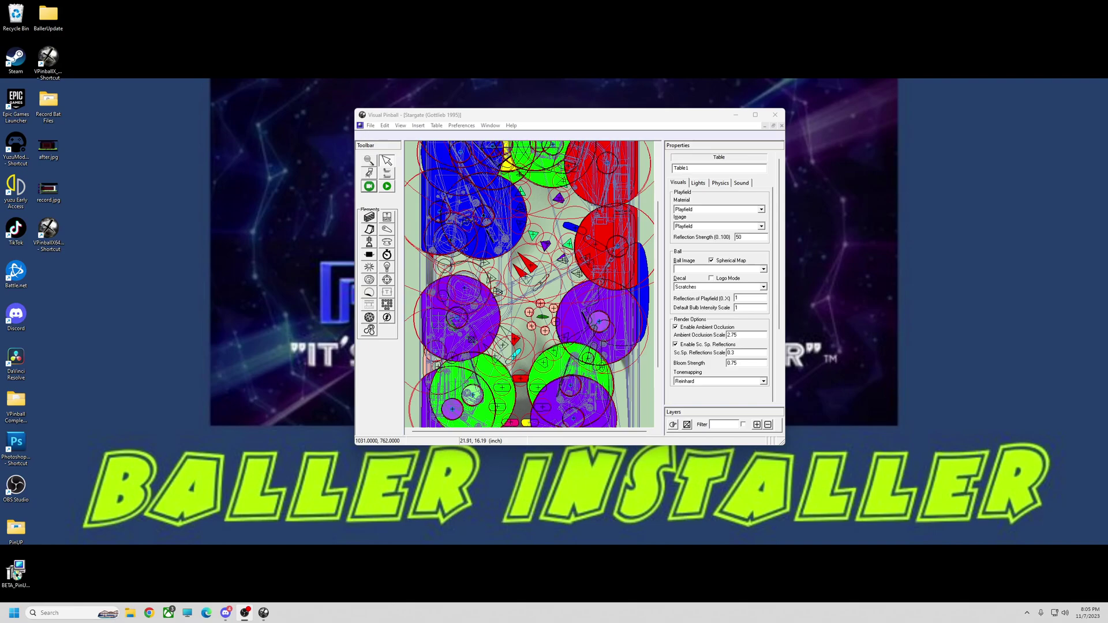
# - Launch the Stargate table with the point-of-view options showing and set Table X Scale to 127.8 %
pyautogui.moveTo(554, 118); pyautogui.dragTo(636, 151)
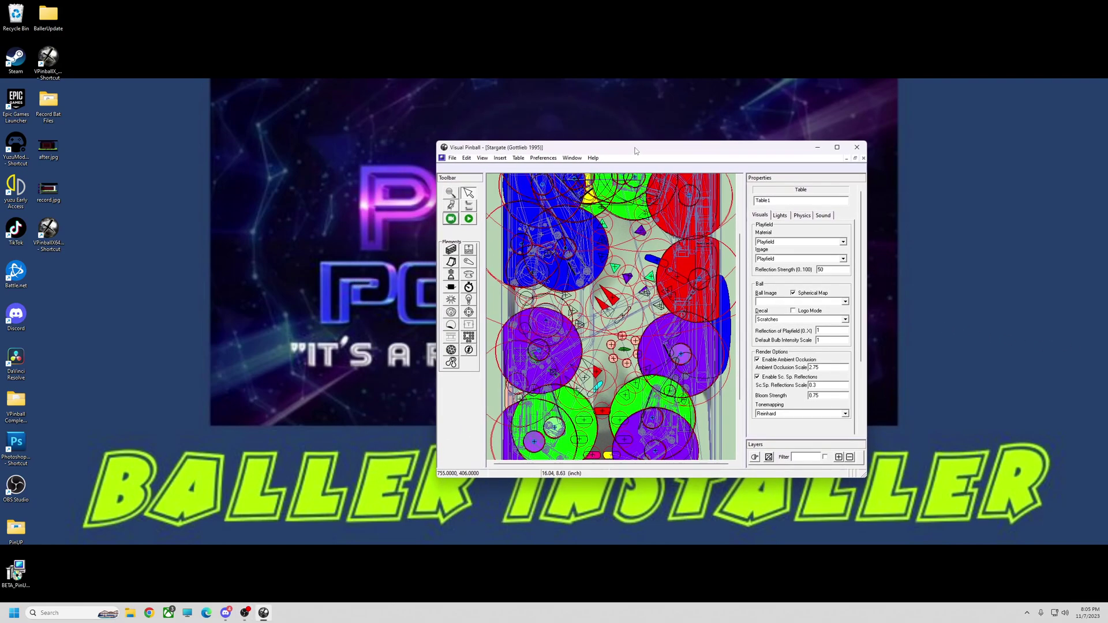
pyautogui.press('F5')
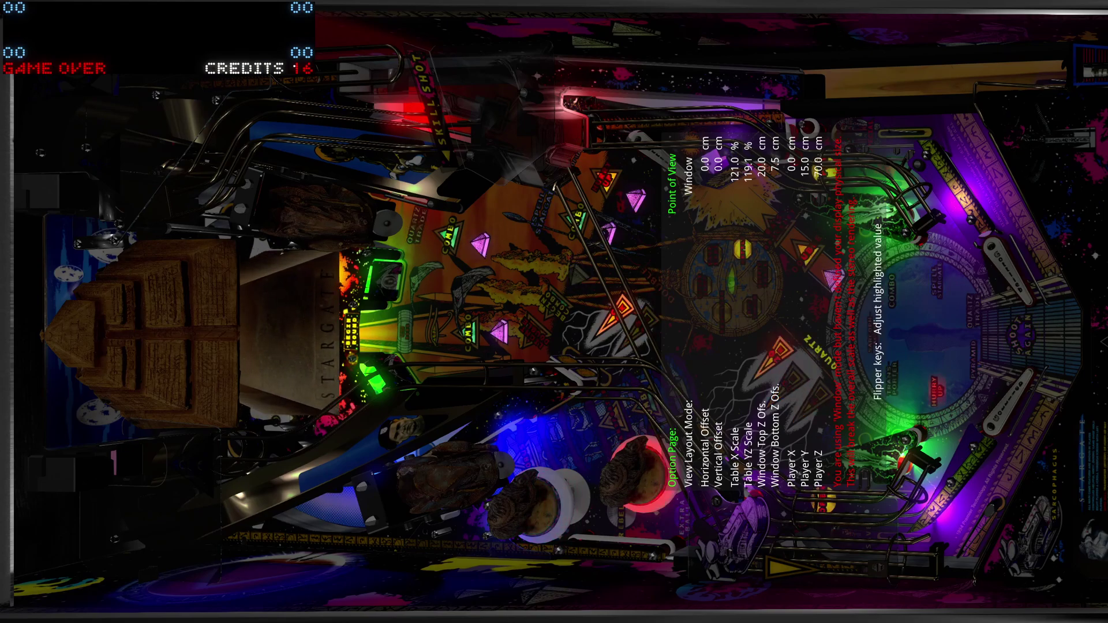
pyautogui.press('Control_R')
pyautogui.press('Control_R')
pyautogui.press('Control_R')
pyautogui.press('Control_R')
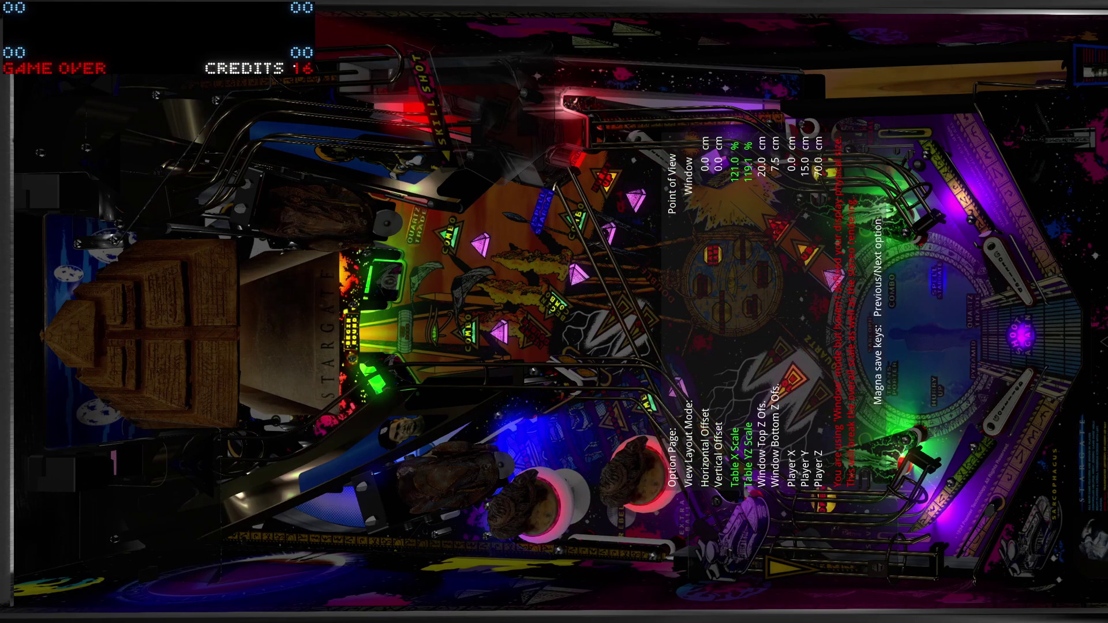
pyautogui.press('Control_R')
pyautogui.press('Shift_R')
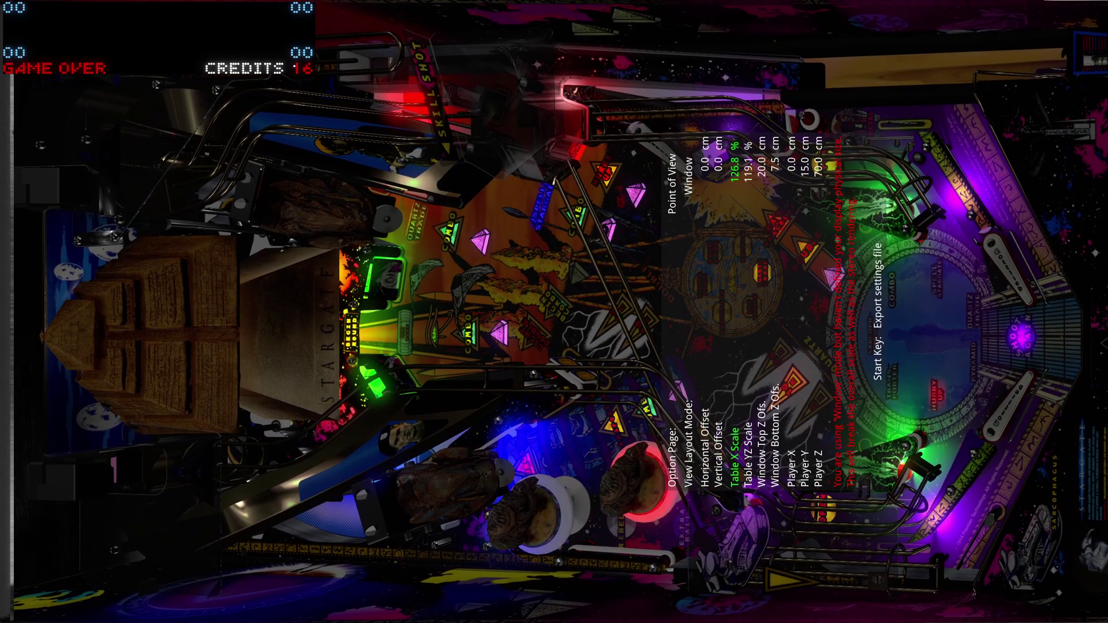
pyautogui.press('Shift_R')
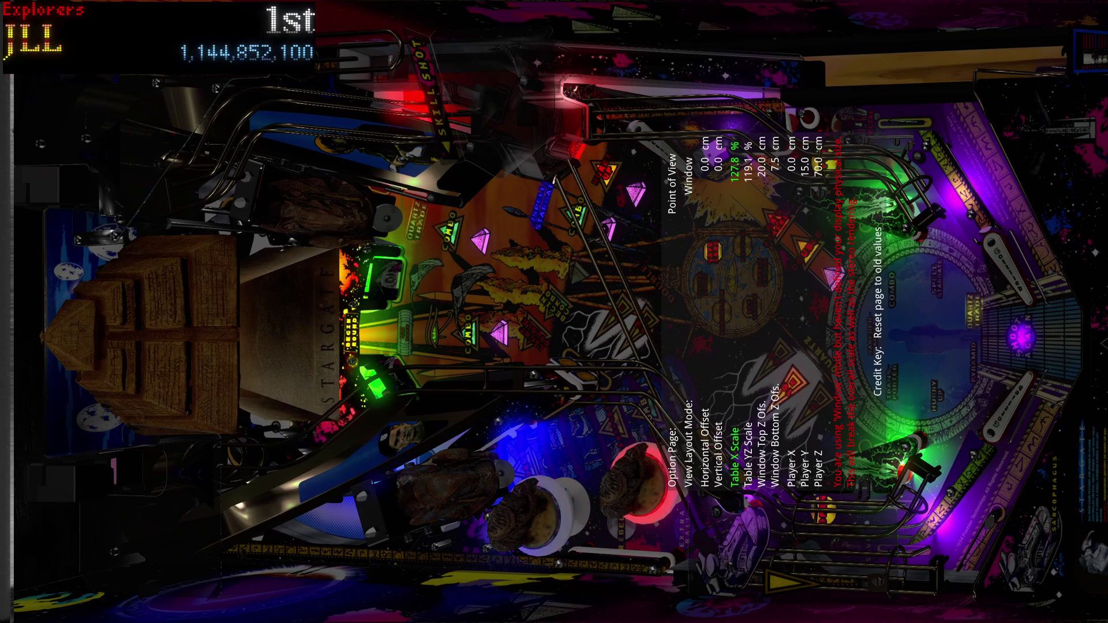
# - Set the table's Vertical Offset to -22.8 cm in the point-of-view options
pyautogui.press('Control_L')
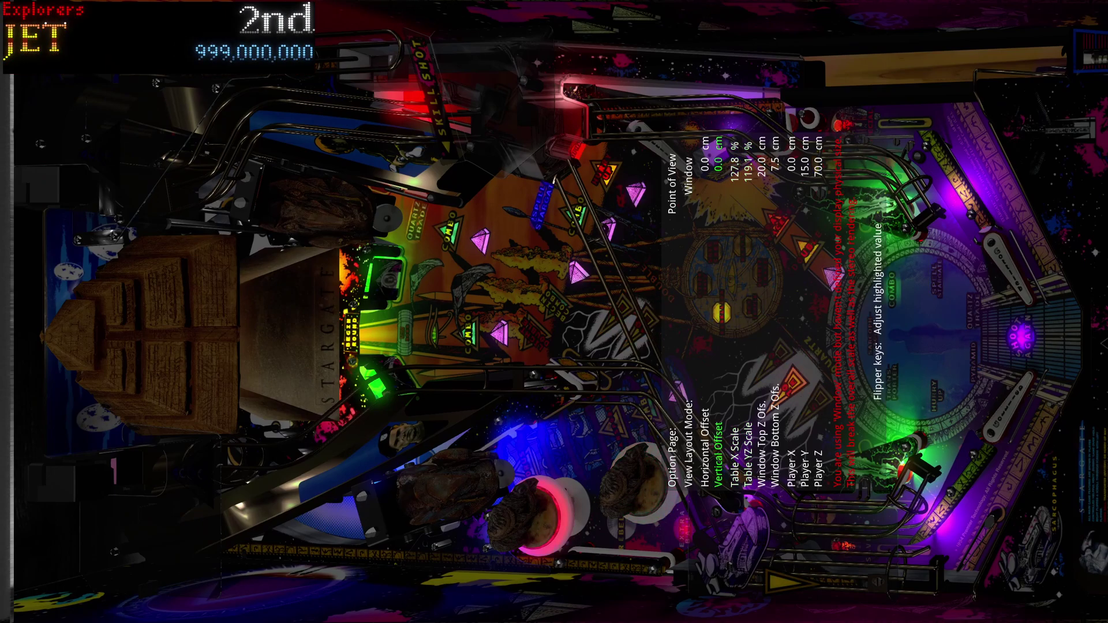
pyautogui.press('Shift_L')
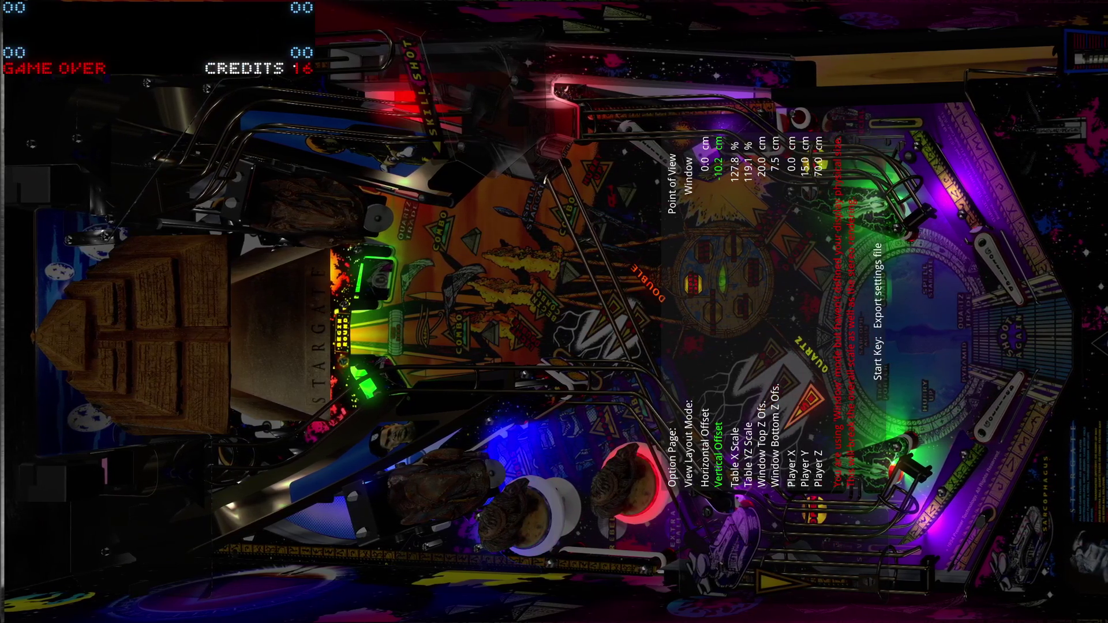
pyautogui.press('Shift_L')
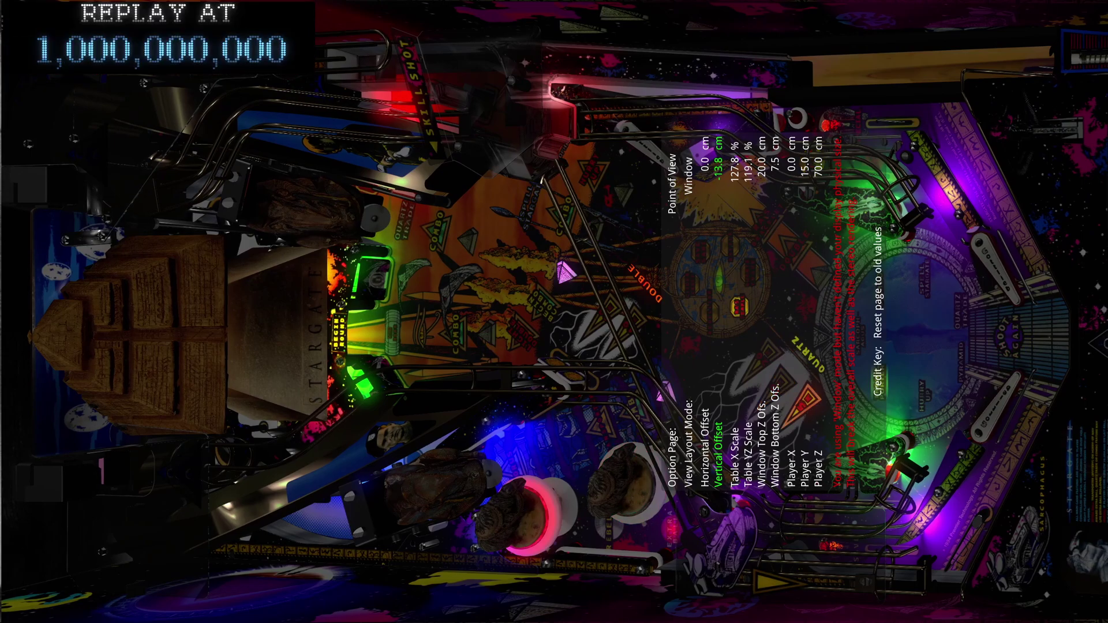
pyautogui.press('Shift_L')
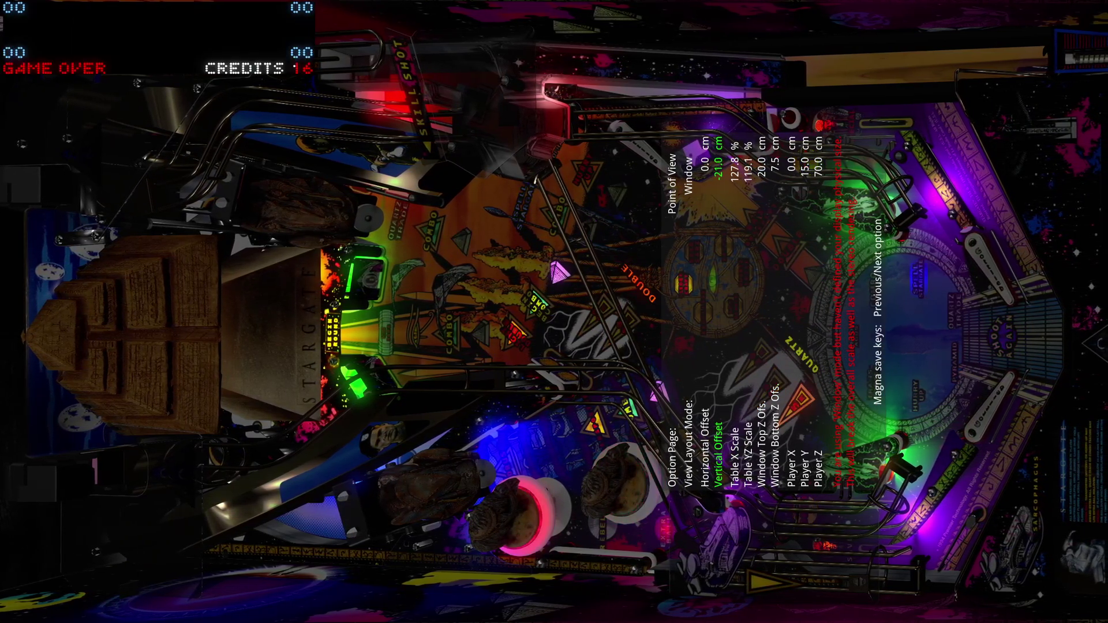
pyautogui.press('Shift_L')
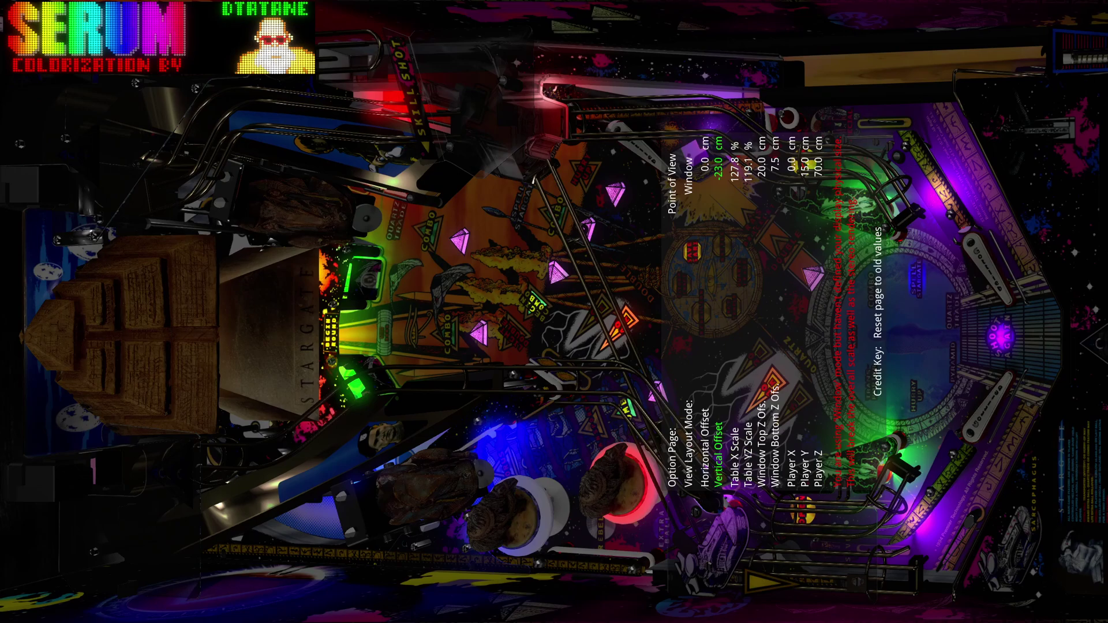
pyautogui.press('Control_L')
pyautogui.press('Shift_R')
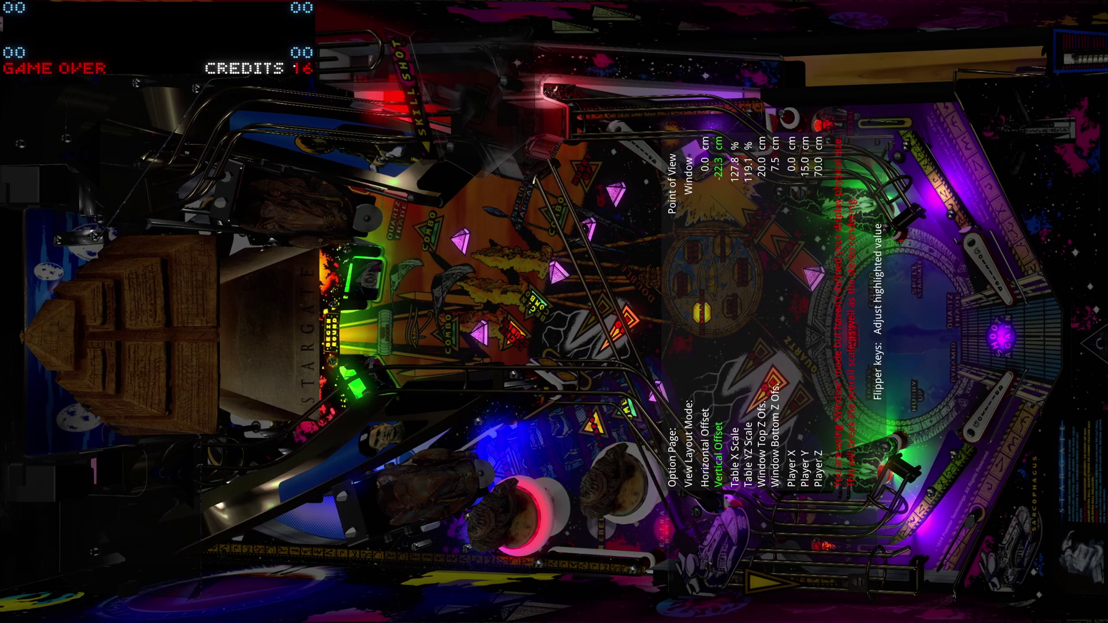
pyautogui.press('Shift_L')
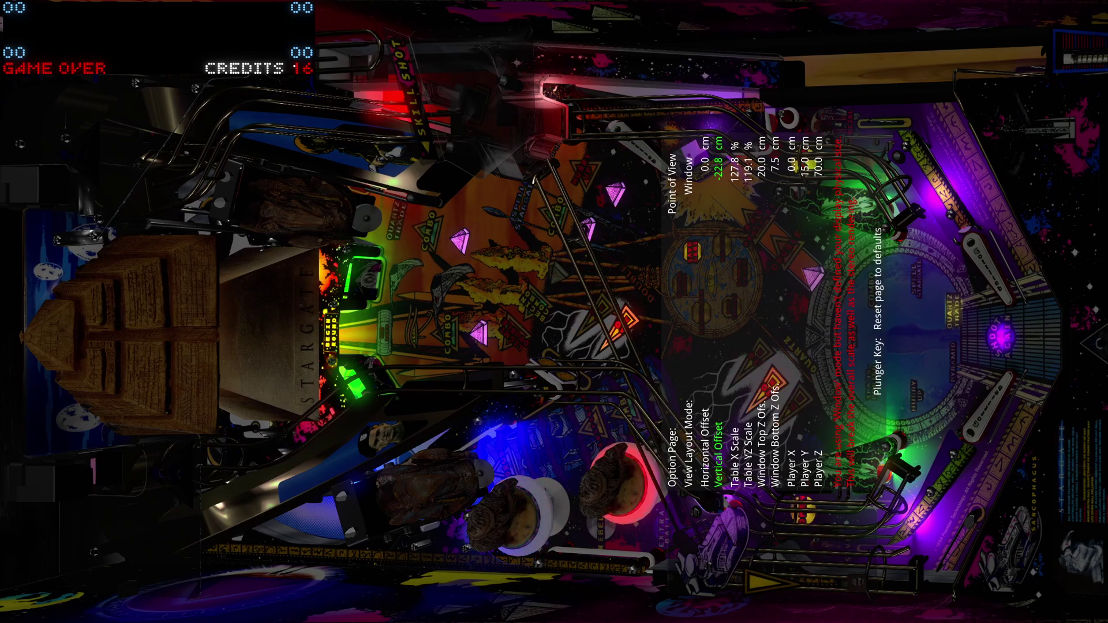
# - Set Window Bottom Z Ofs. to 5.9 cm and Player Z to 75.0 cm
pyautogui.press('Control_R')
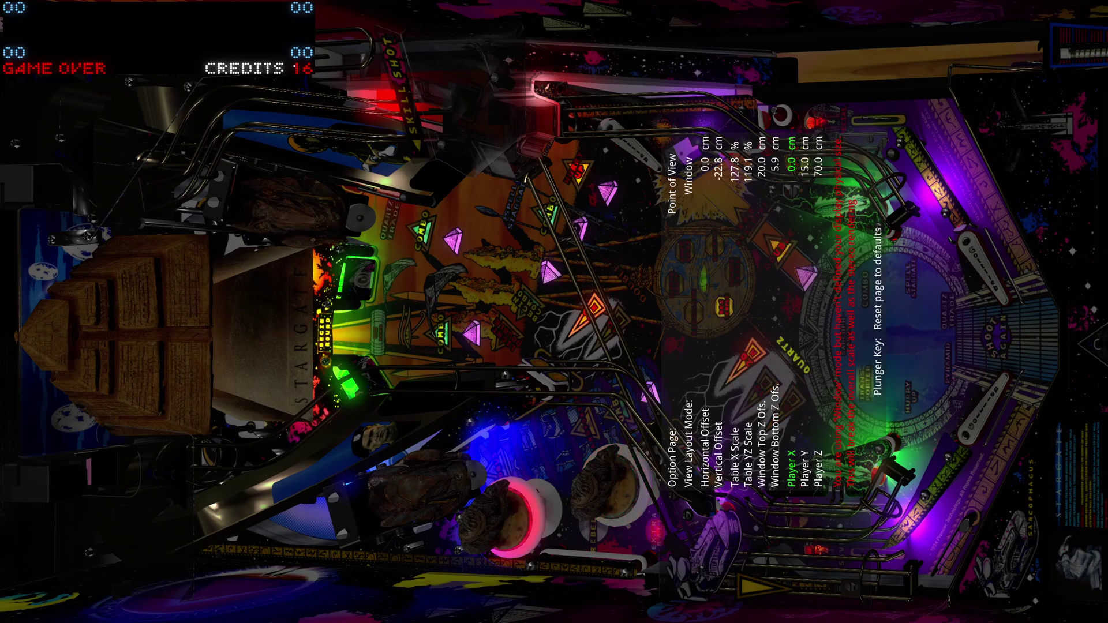
pyautogui.press('Control_R')
pyautogui.press('Control_R')
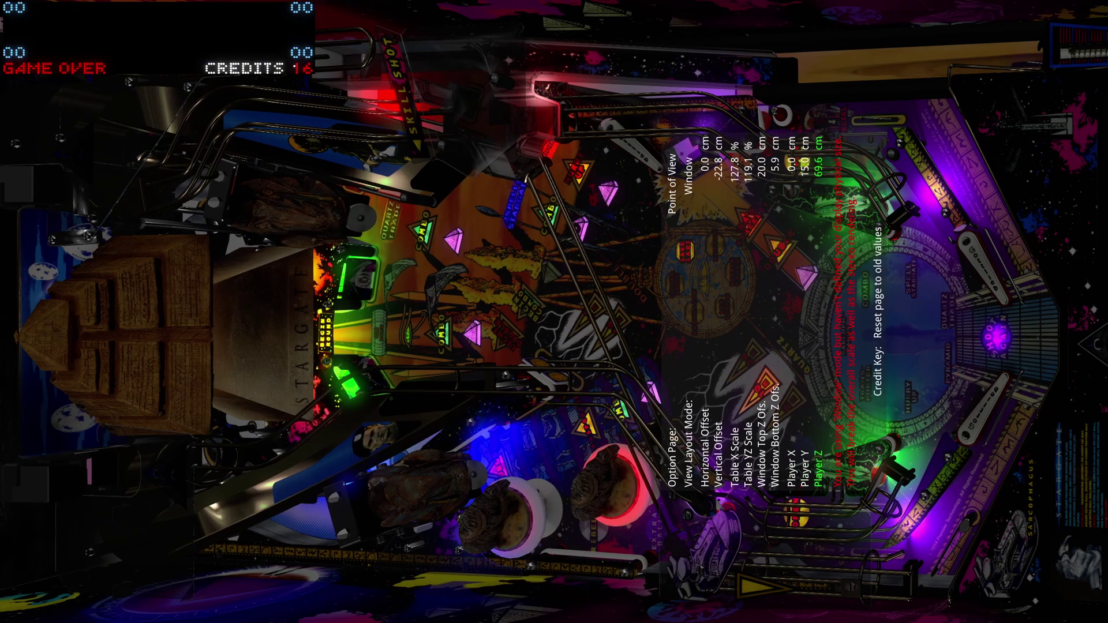
pyautogui.press('Shift_R')
pyautogui.press('Shift_R')
pyautogui.press('Shift_R')
pyautogui.press('Shift_R')
pyautogui.press('Shift_R')
pyautogui.press('Shift_R')
pyautogui.press('Shift_R')
pyautogui.press('Shift_R')
pyautogui.press('Shift_R')
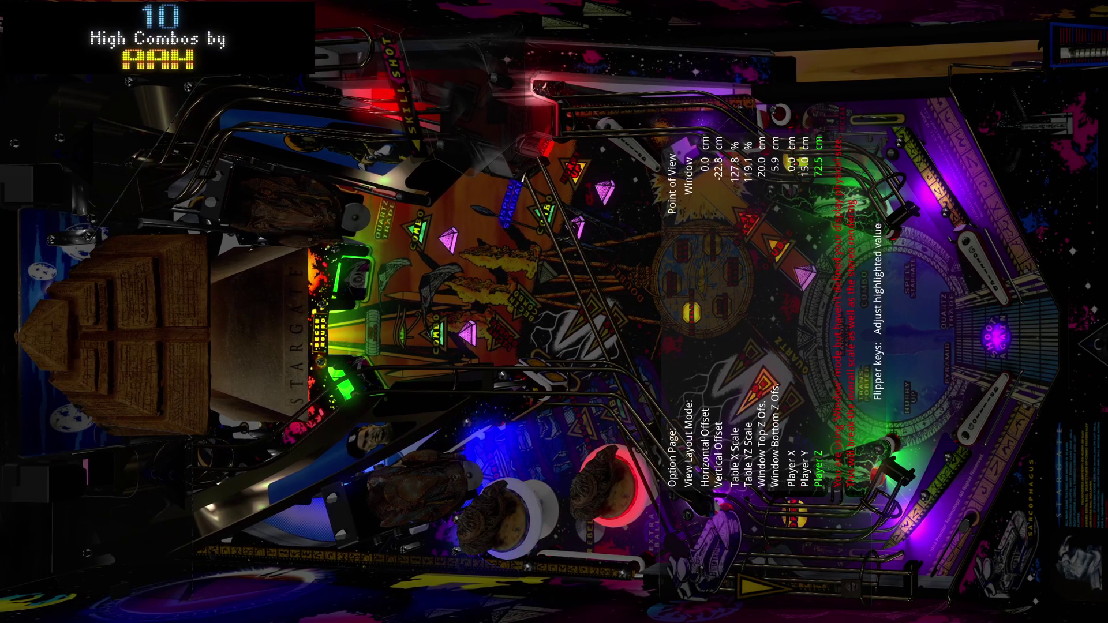
pyautogui.press('Shift_R')
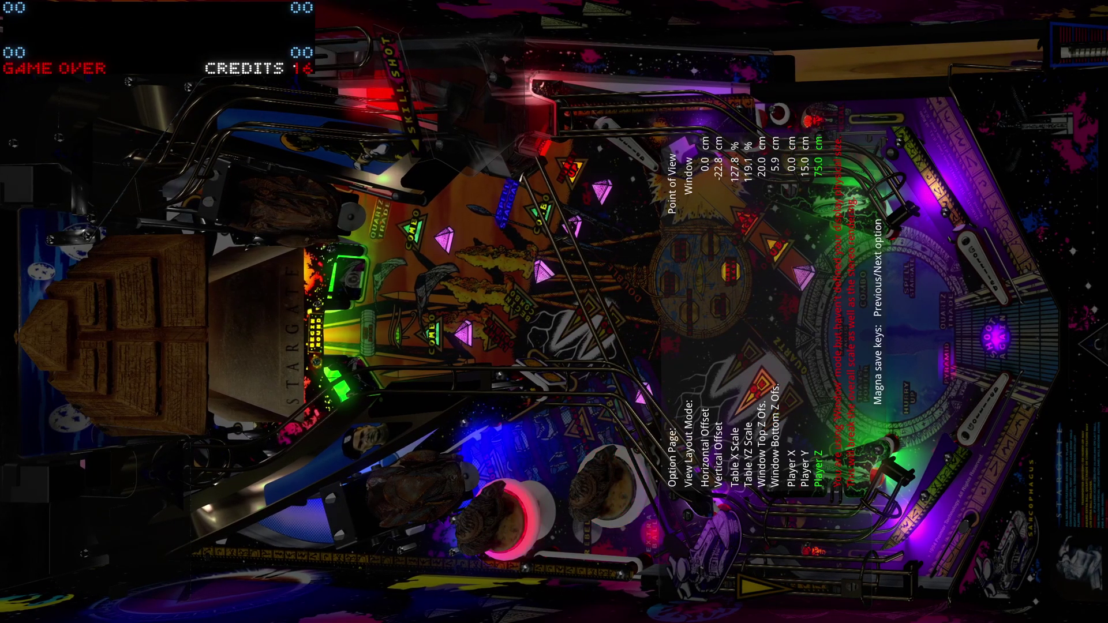
# - Set Player Y to 18.2 cm and export the point-of-view settings to a file
pyautogui.press('Control_L')
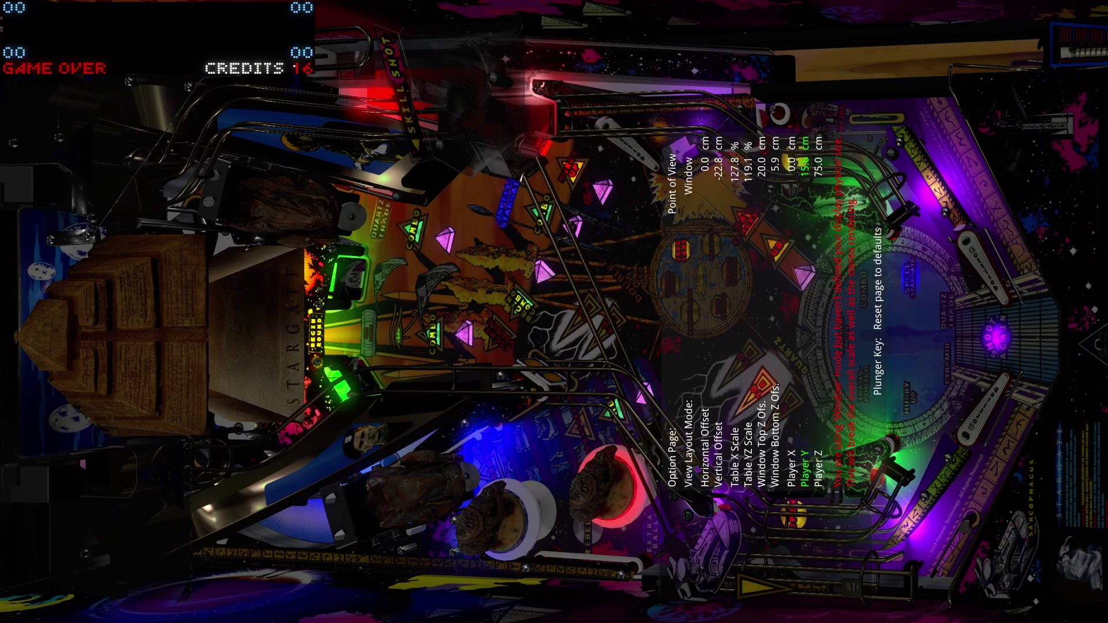
pyautogui.press('Shift_L')
pyautogui.press('Shift_L')
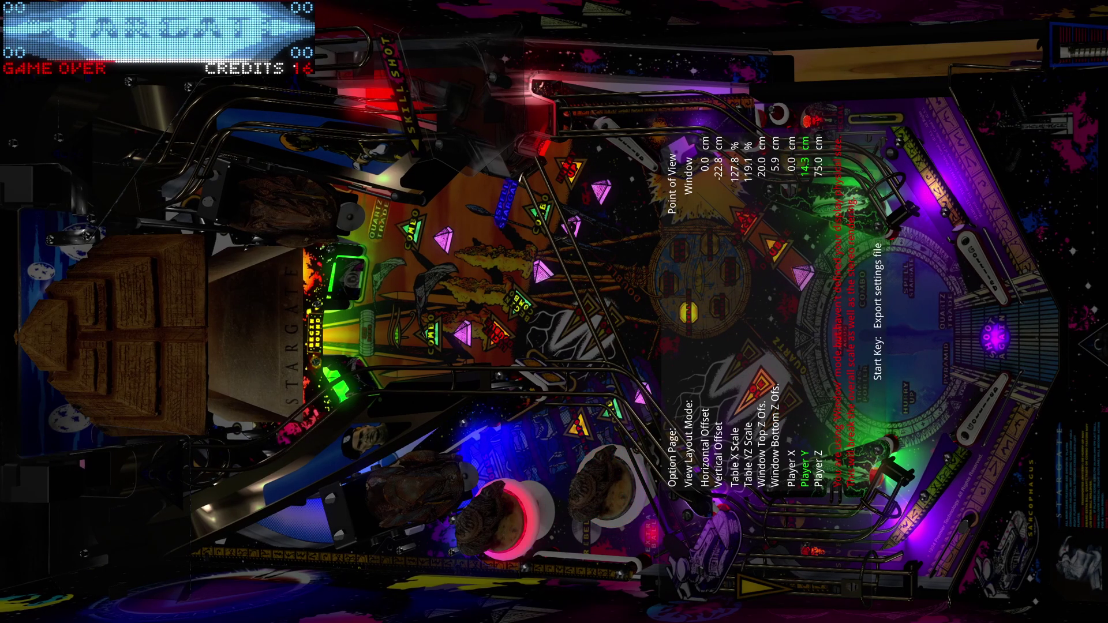
pyautogui.press('Shift_R')
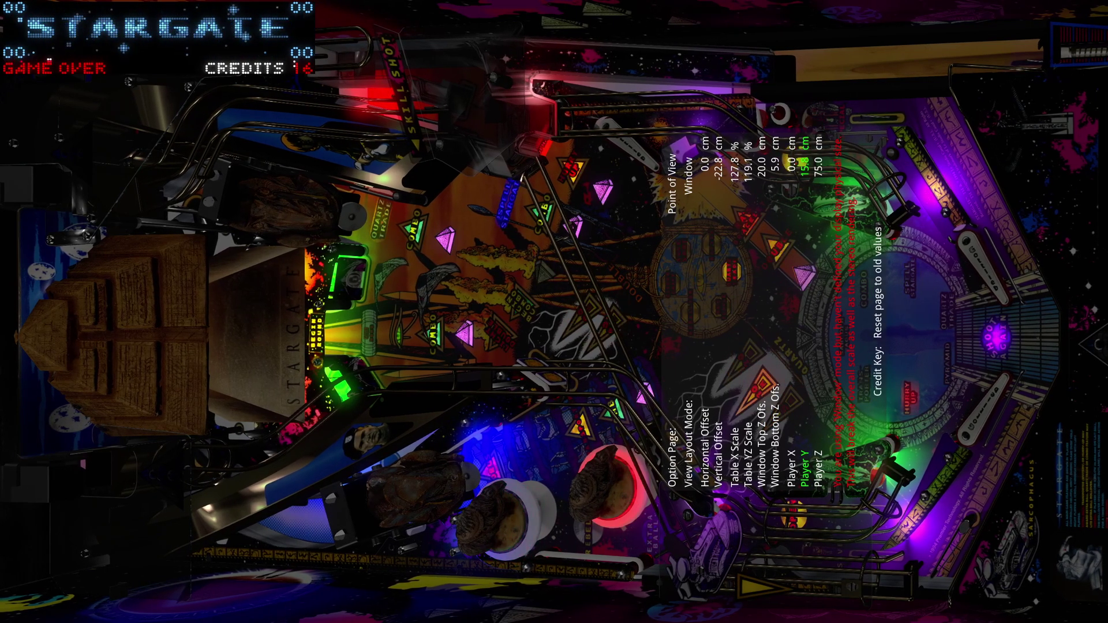
pyautogui.press('Shift_R')
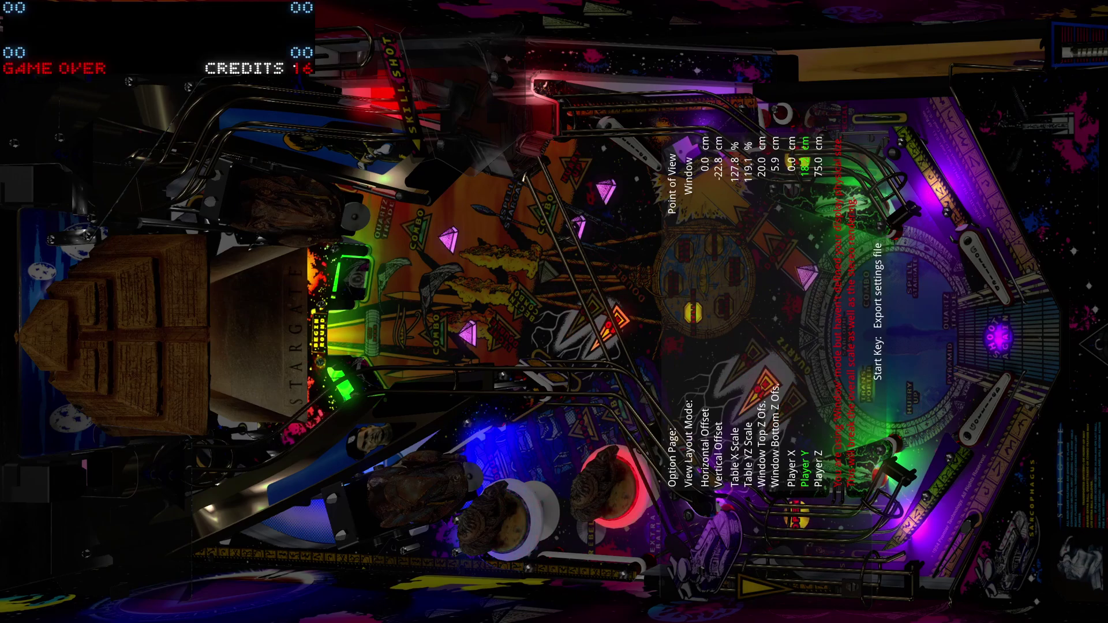
pyautogui.press('1')
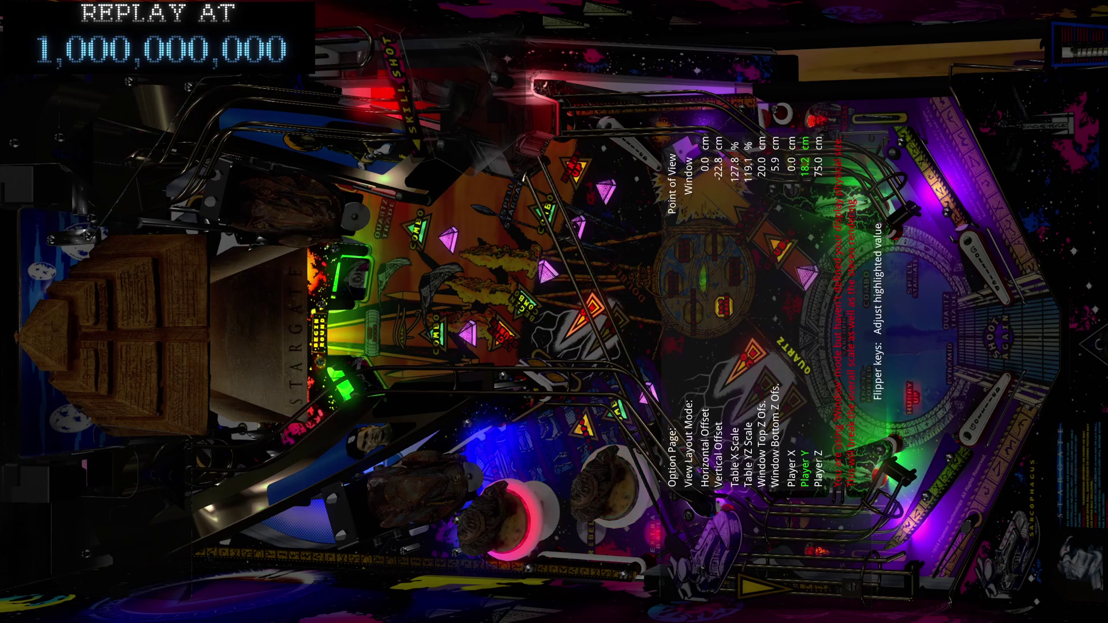
# - Quit the running Stargate table and close the table editor
pyautogui.press('Escape')
pyautogui.press('q')
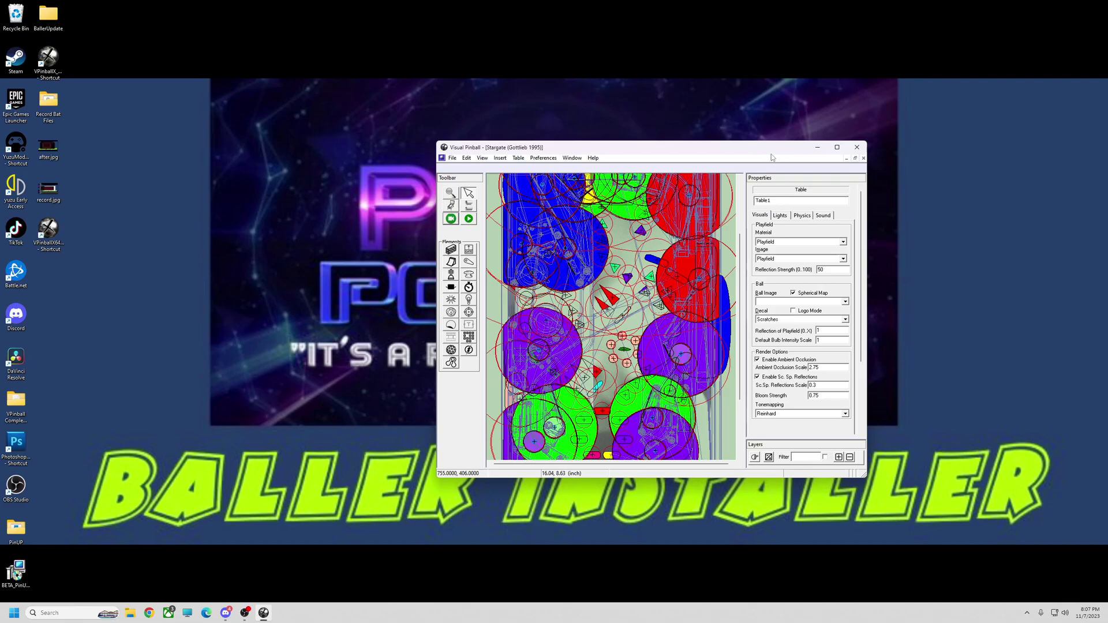
pyautogui.click(858, 148)
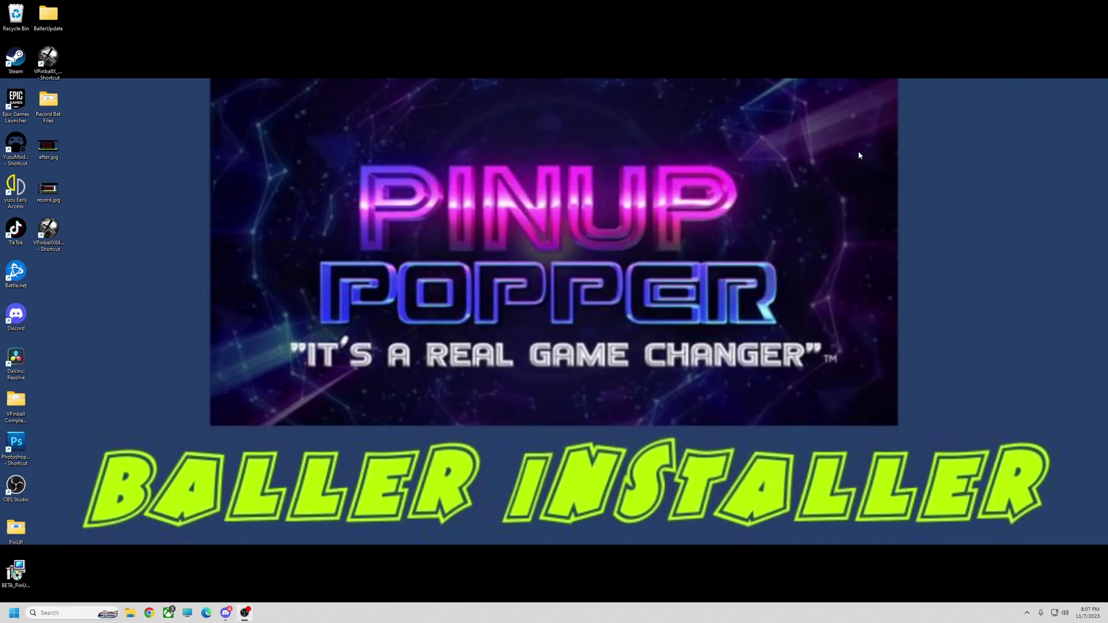
# - Start Visual Pinball from the desktop shortcut and open the recent table Stargate (Gottlieb 1995).vpx
pyautogui.doubleClick(51, 226)
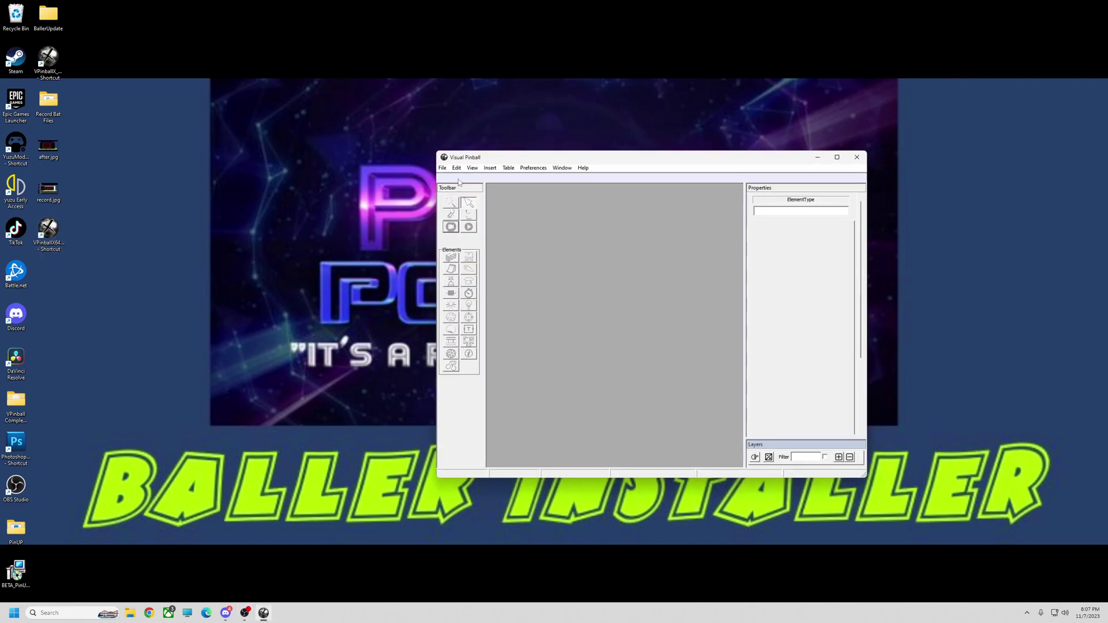
pyautogui.click(442, 166)
pyautogui.moveTo(456, 167)
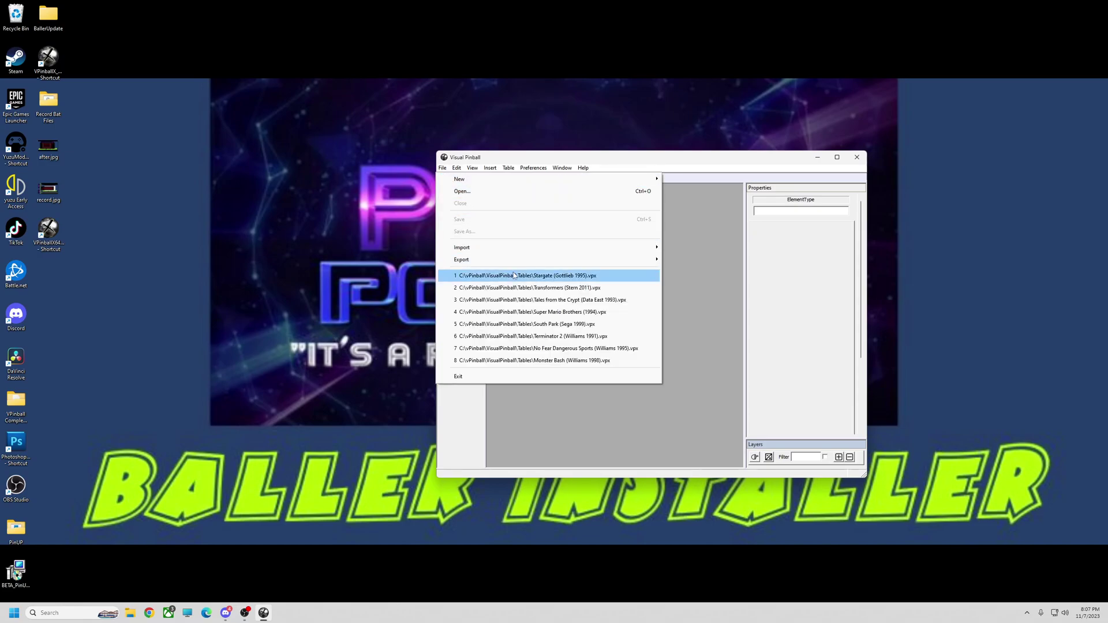
pyautogui.click(513, 273)
pyautogui.click(471, 228)
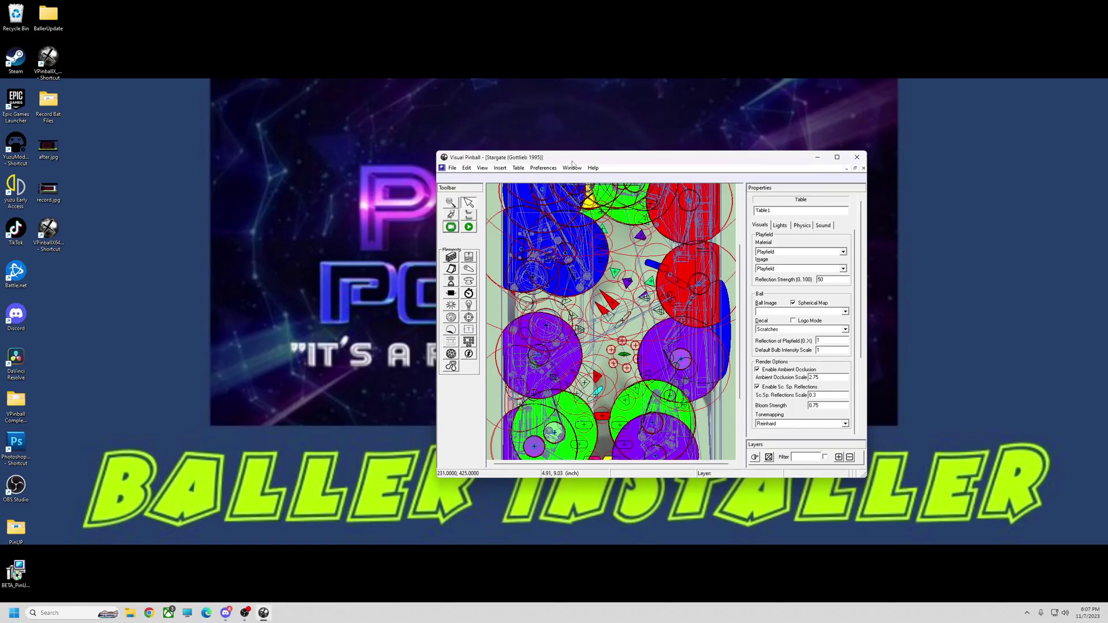
# - Run the Stargate table and switch its on-screen option page from Point of View to Table Options
pyautogui.press('F5')
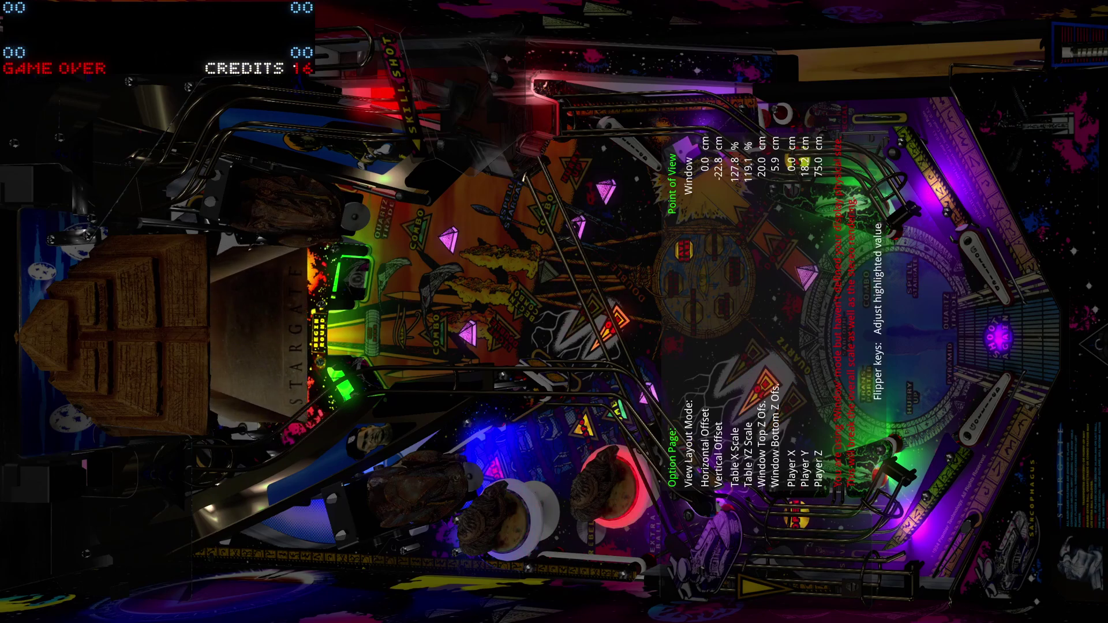
pyautogui.press('Shift_R')
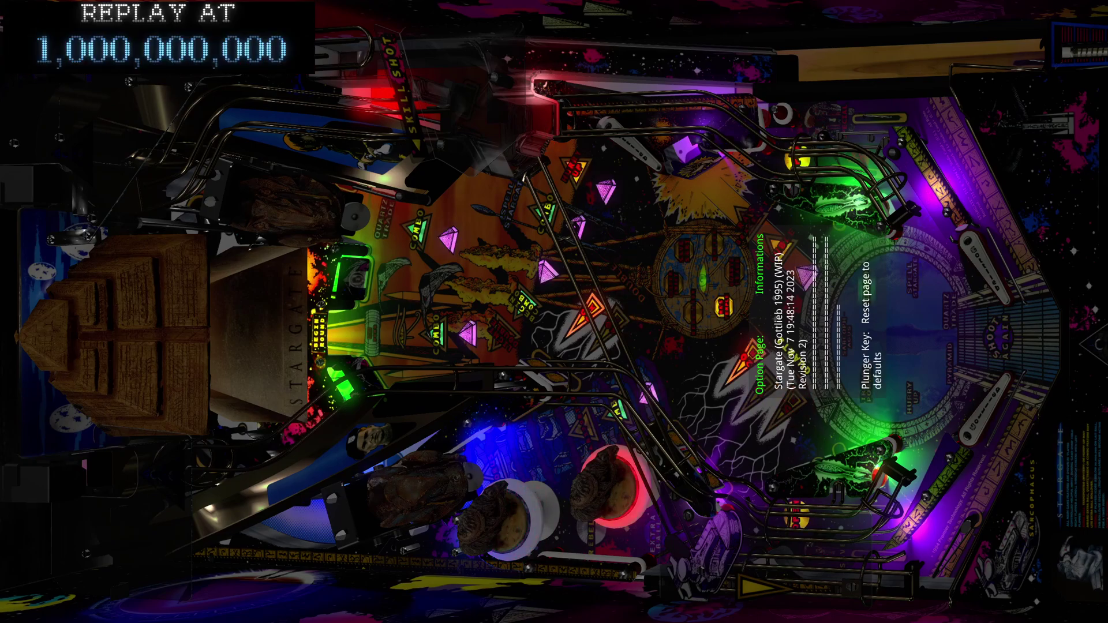
pyautogui.press('Control_L')
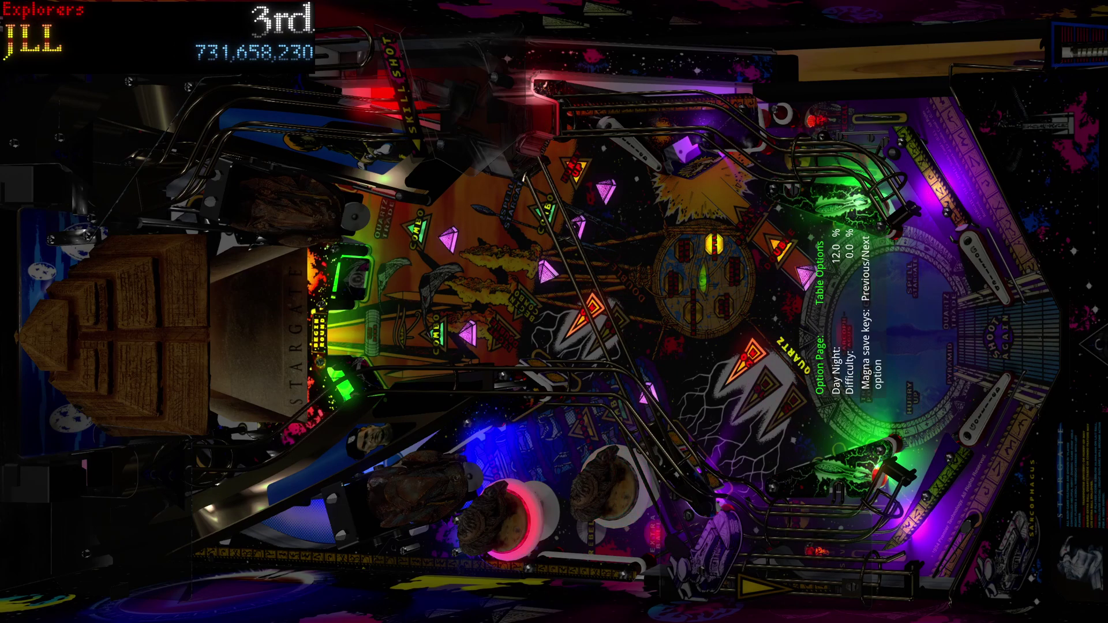
# - Try different Day Night lighting levels on the table, raising the value to 32.5 % and lowering it to 0.0 %
pyautogui.press('Shift_R')
pyautogui.press('Shift_R')
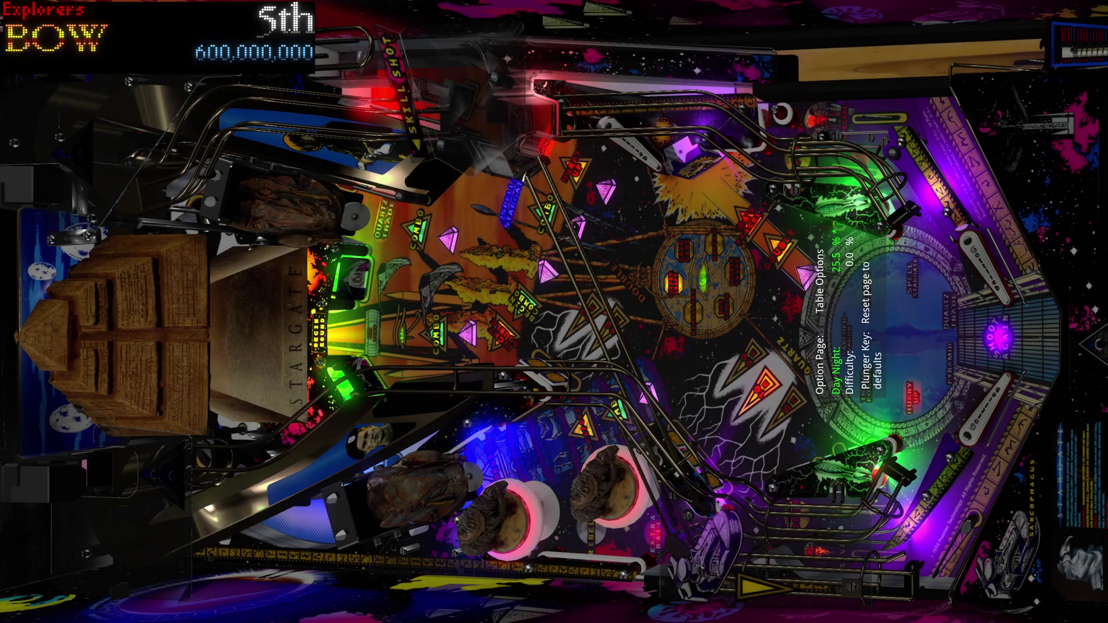
pyautogui.press('Shift_L')
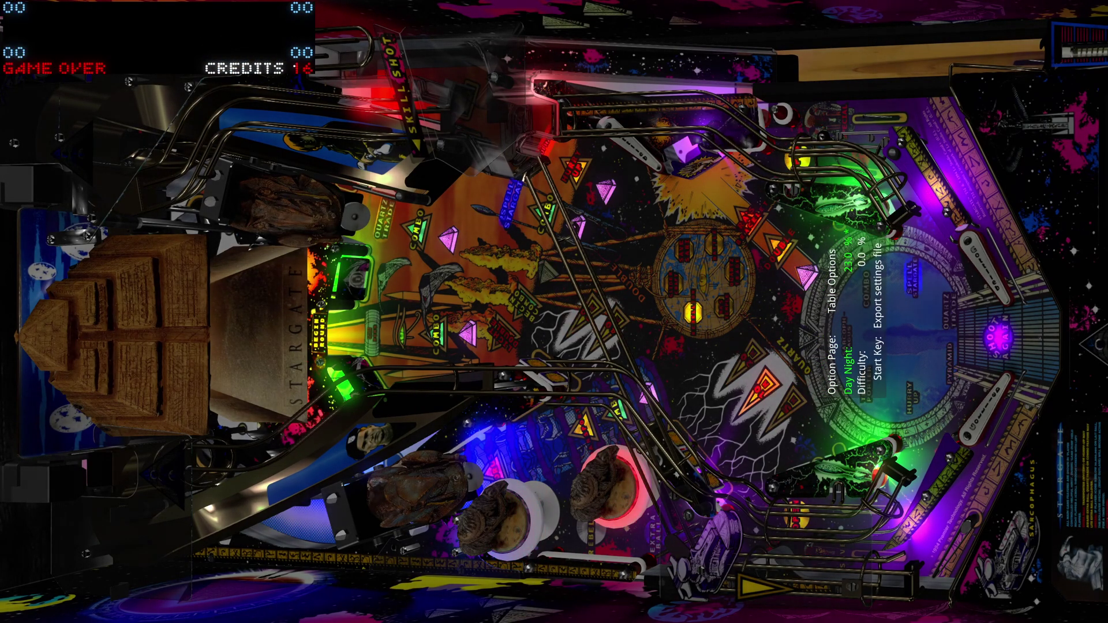
pyautogui.press('Shift_L')
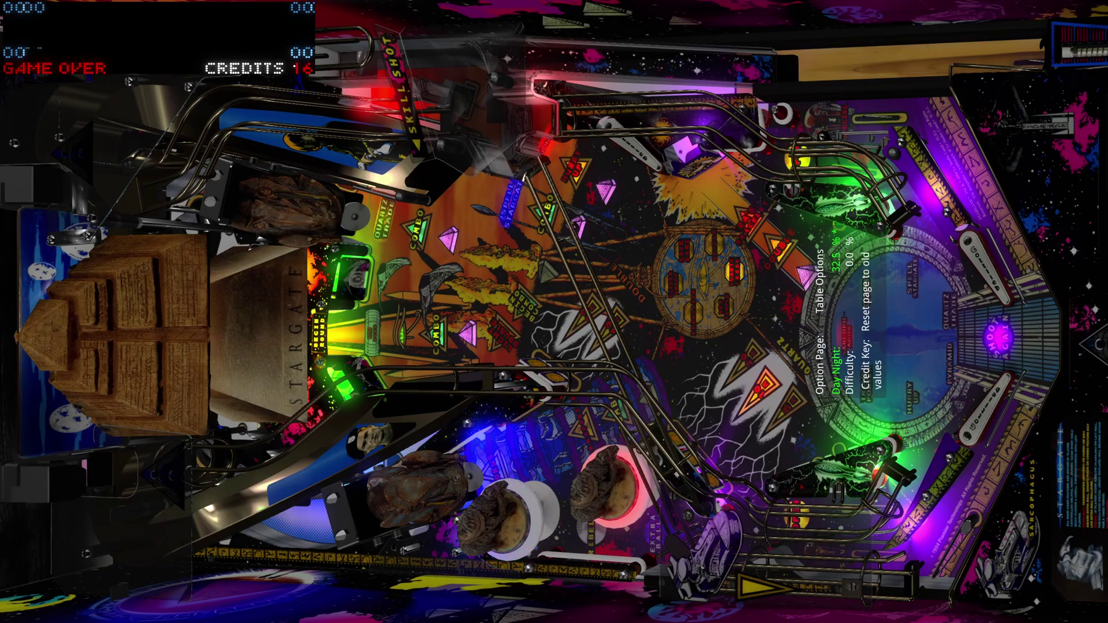
pyautogui.press('Shift_L')
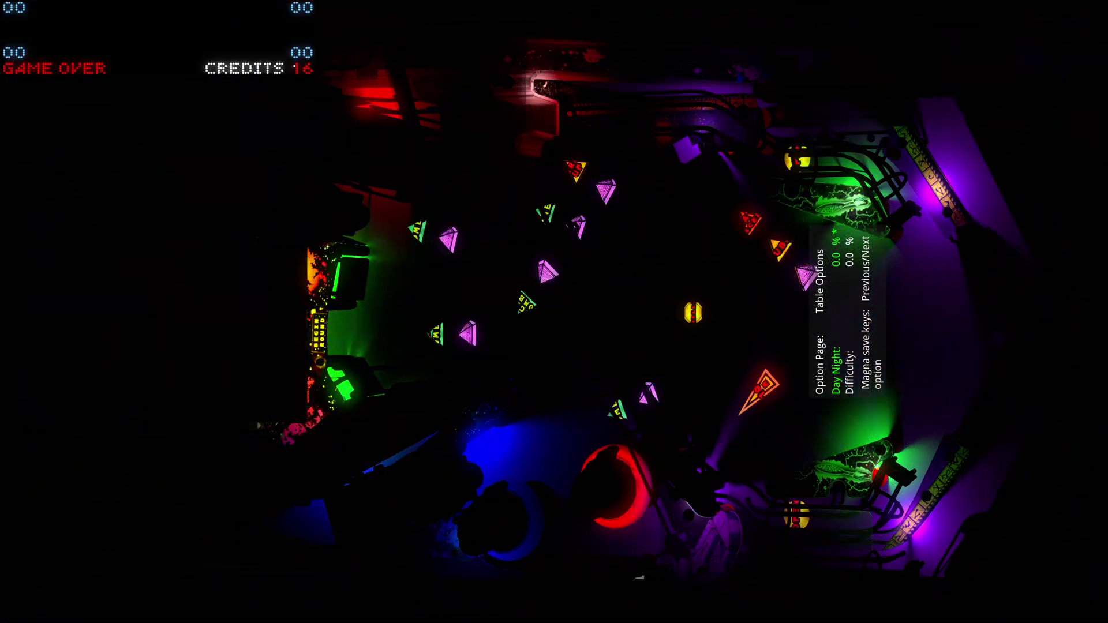
# - Set the table's Day Night lighting to 15.0 %
pyautogui.press('Shift_R')
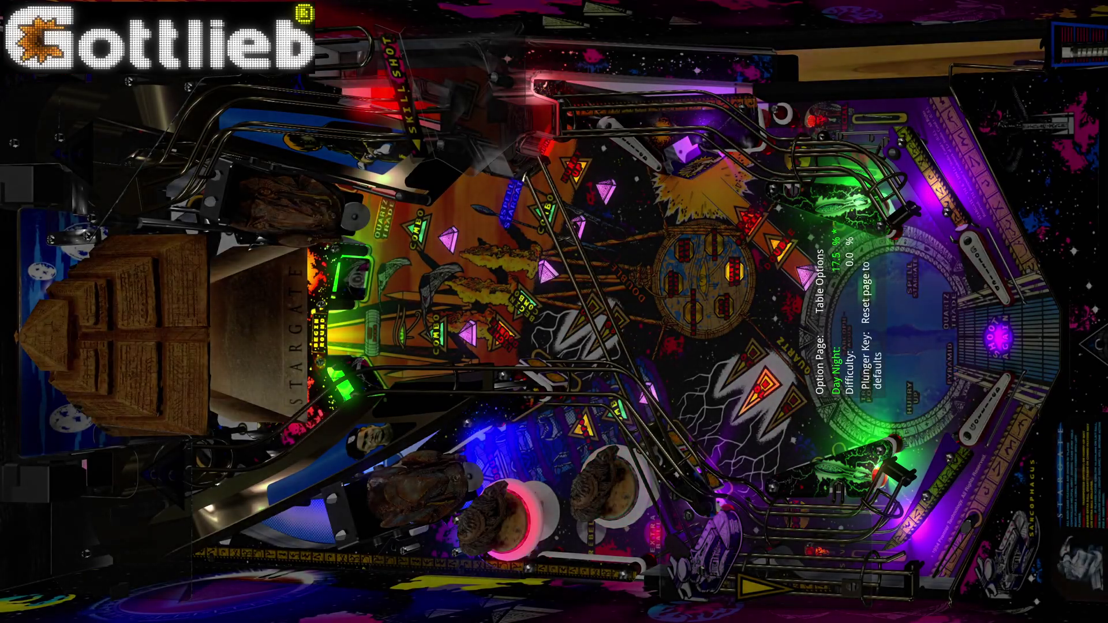
pyautogui.press('Shift_L')
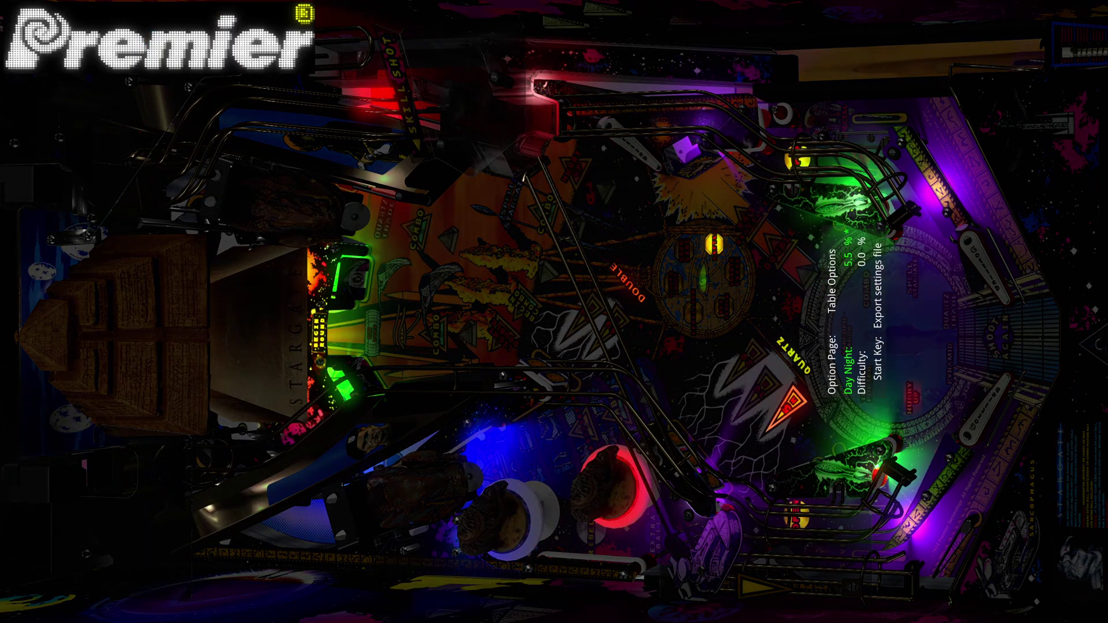
pyautogui.press('Shift_L')
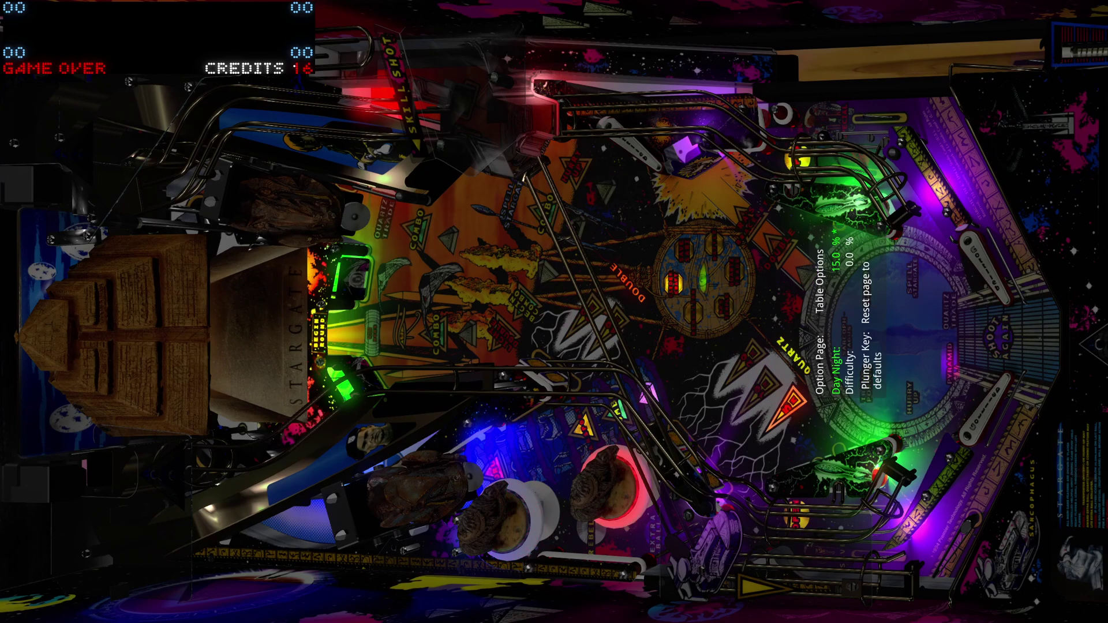
pyautogui.press('Shift_R')
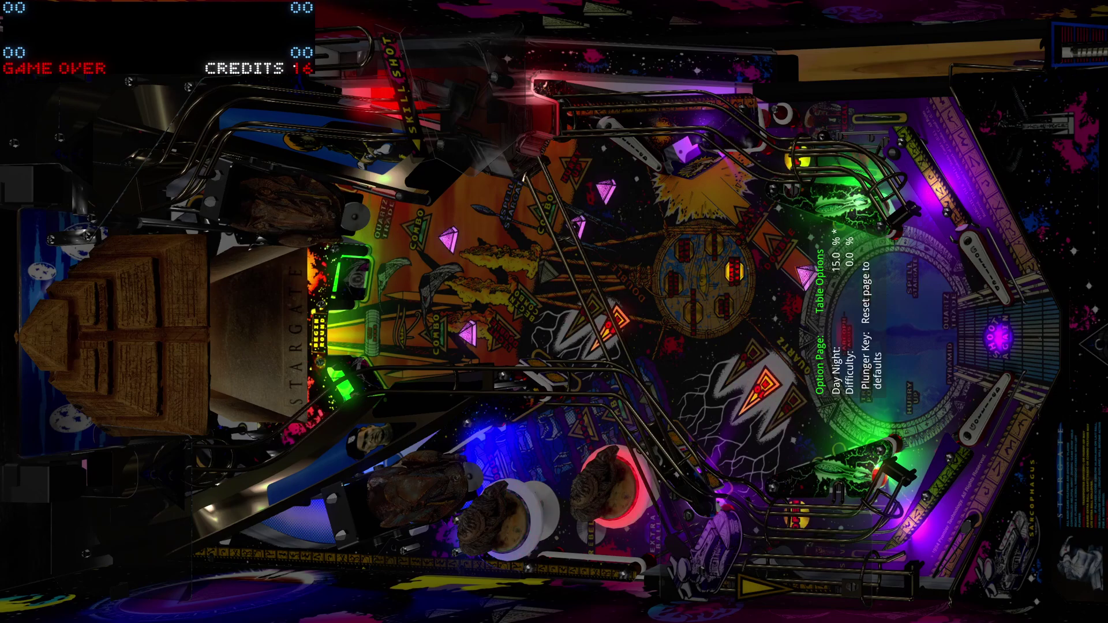
# - Cycle through the Informations, Table Options and Point of View option pages to review them, and return to the table editor
pyautogui.press('Shift_L')
pyautogui.press('Shift_L')
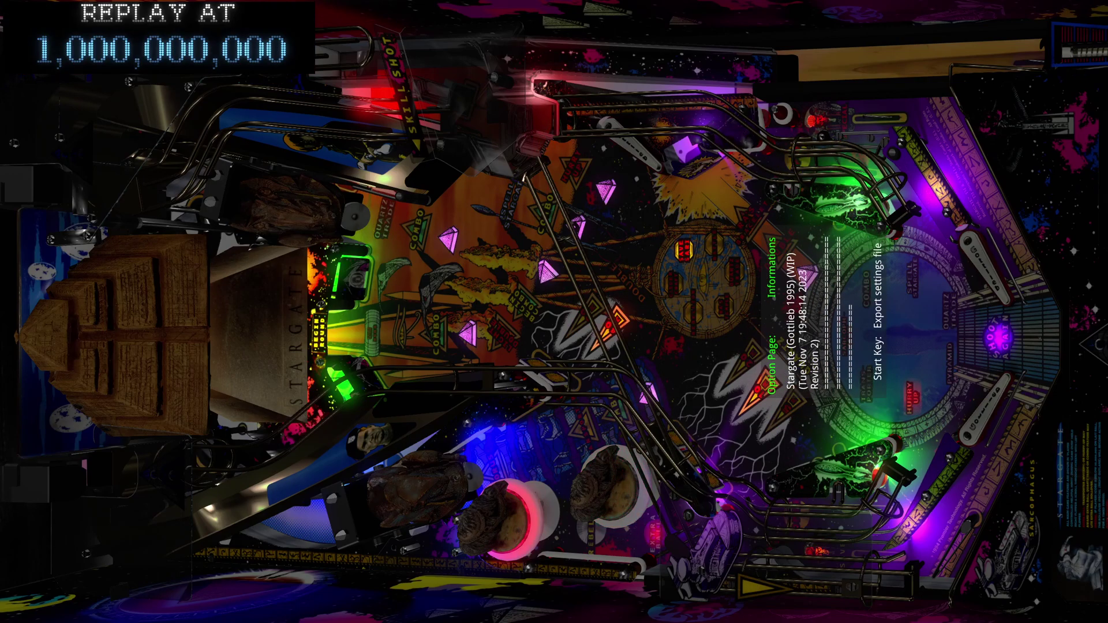
pyautogui.press('Shift_L')
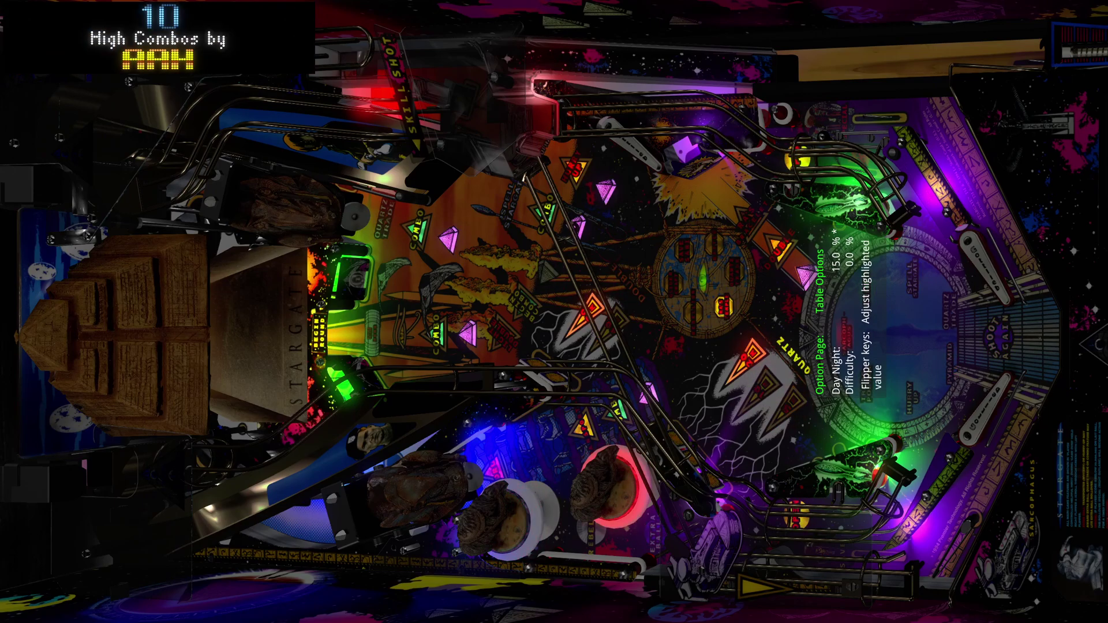
pyautogui.press('Shift_L')
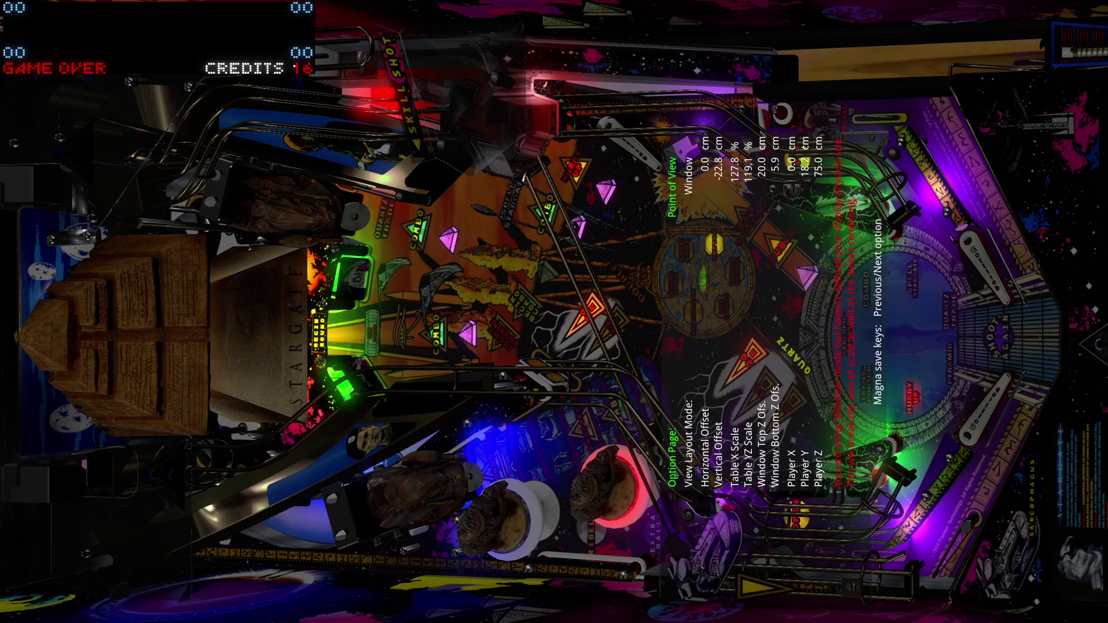
pyautogui.press('Shift_L')
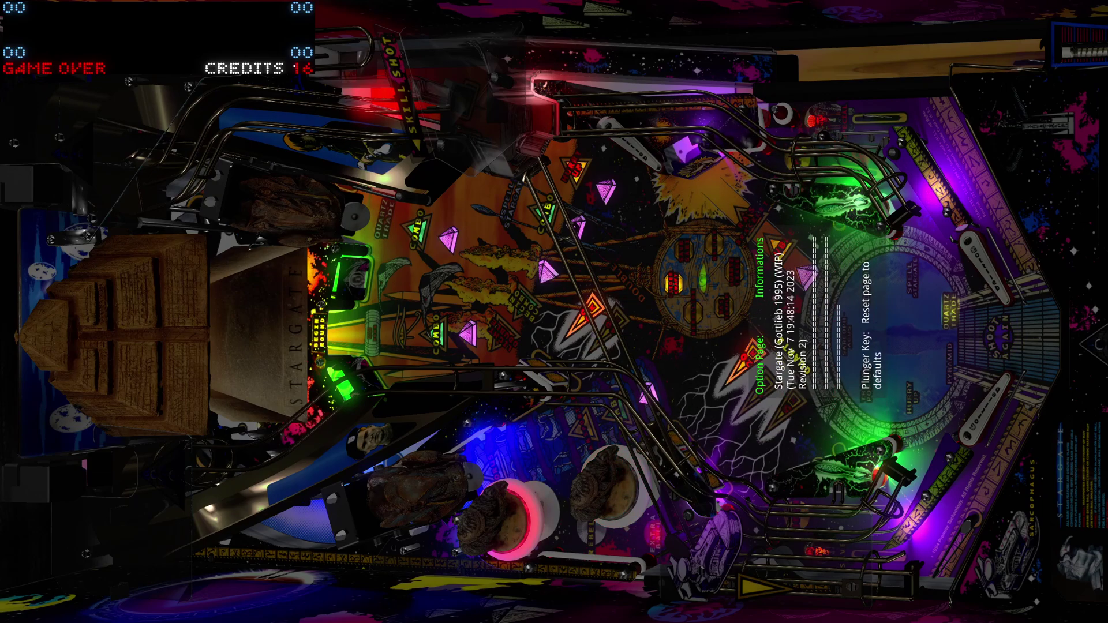
pyautogui.press('Shift_R')
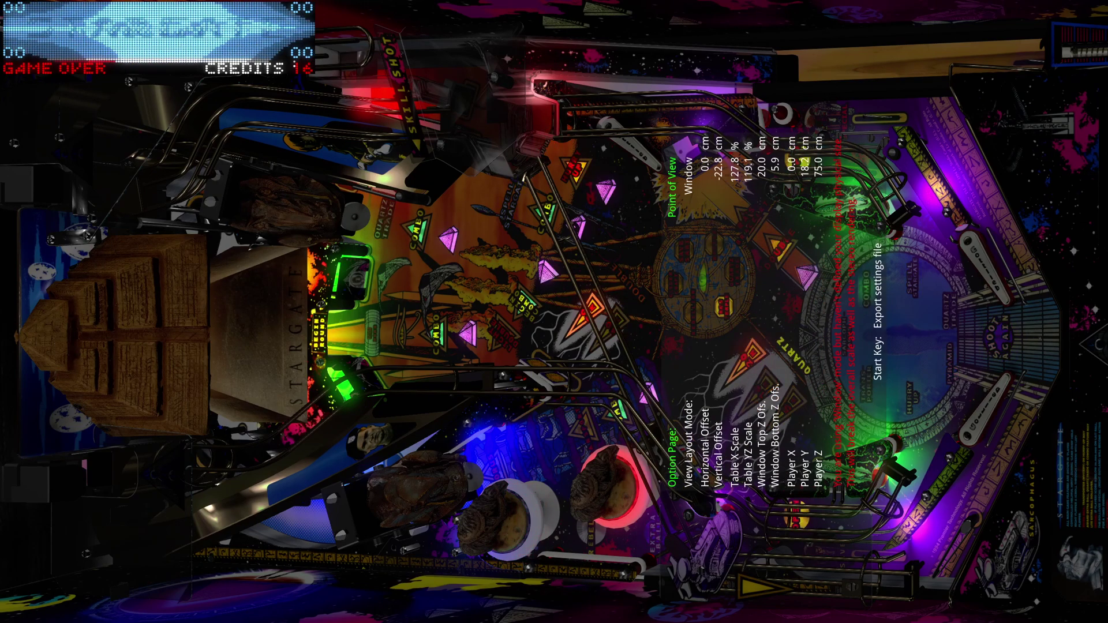
pyautogui.press('Shift_L')
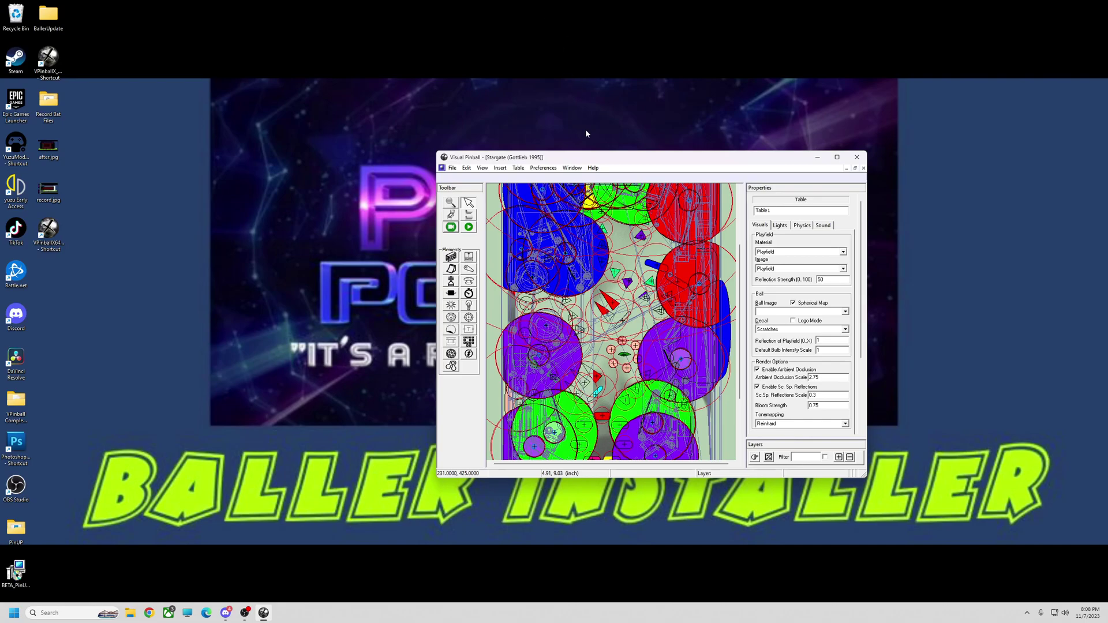
# - Run the Stargate table again, add a credit and start a game
pyautogui.click(470, 227)
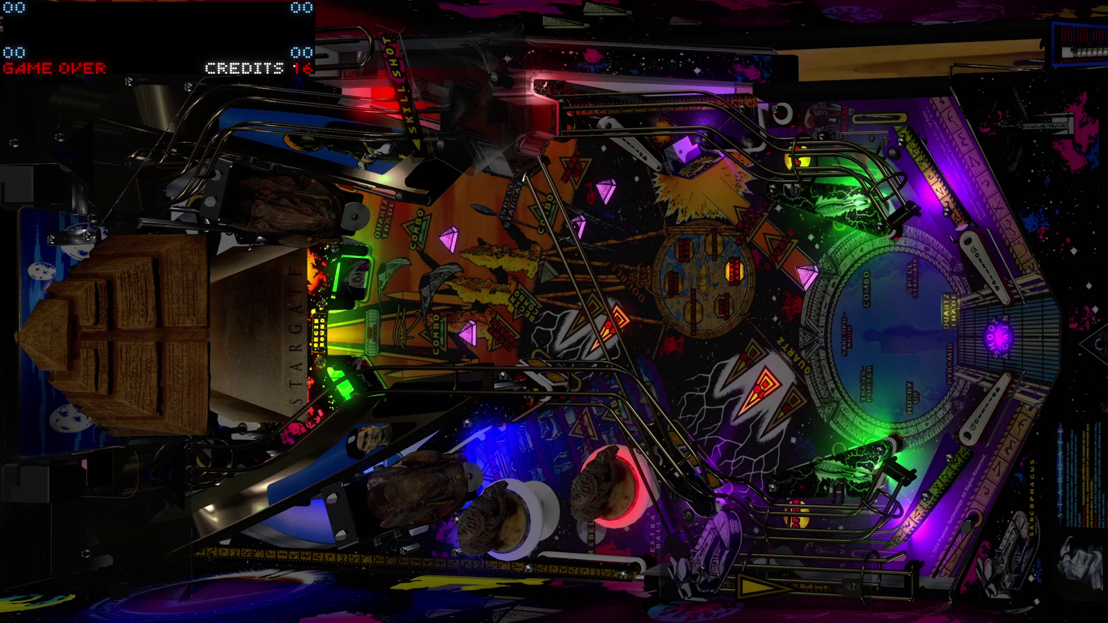
pyautogui.press('5')
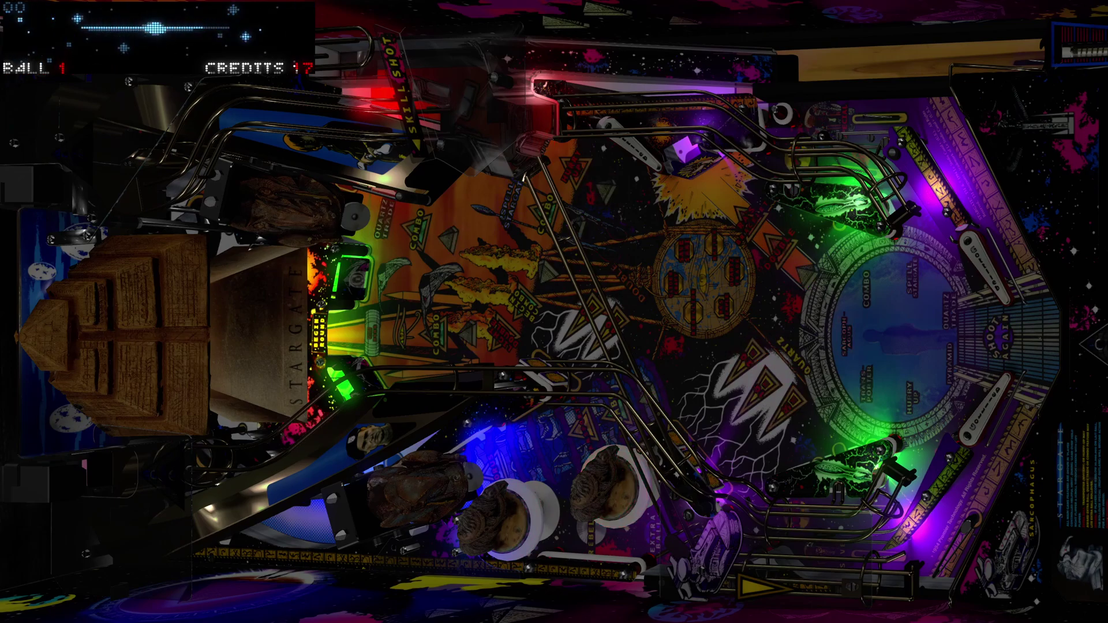